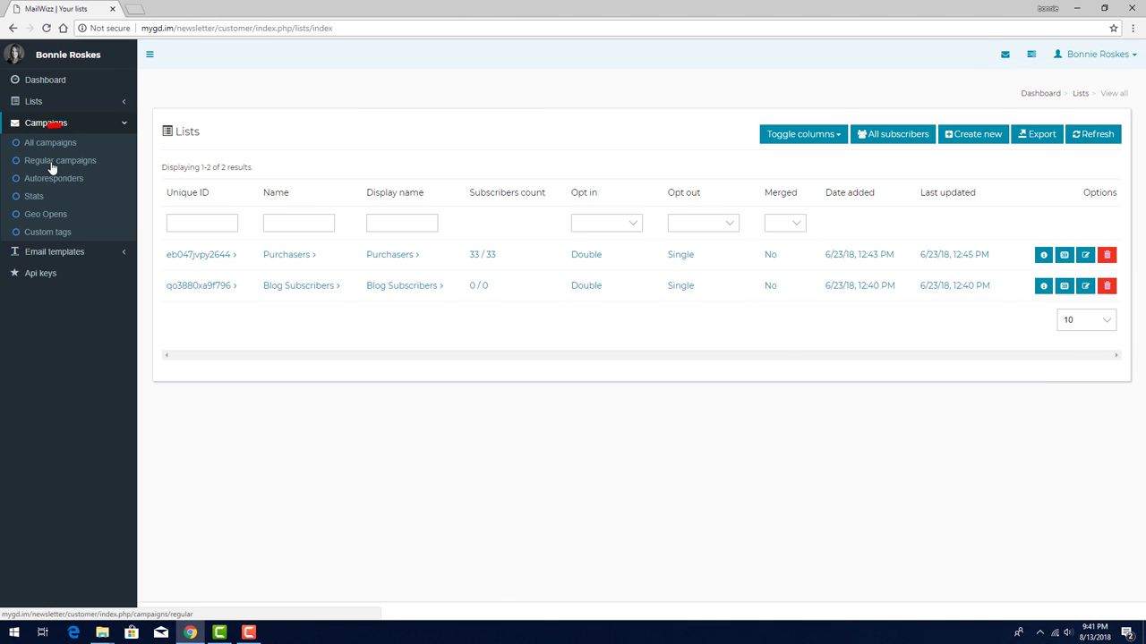
Start a new campaign from the list of all campaigns, with its type set to Regular
left_click(54, 143)
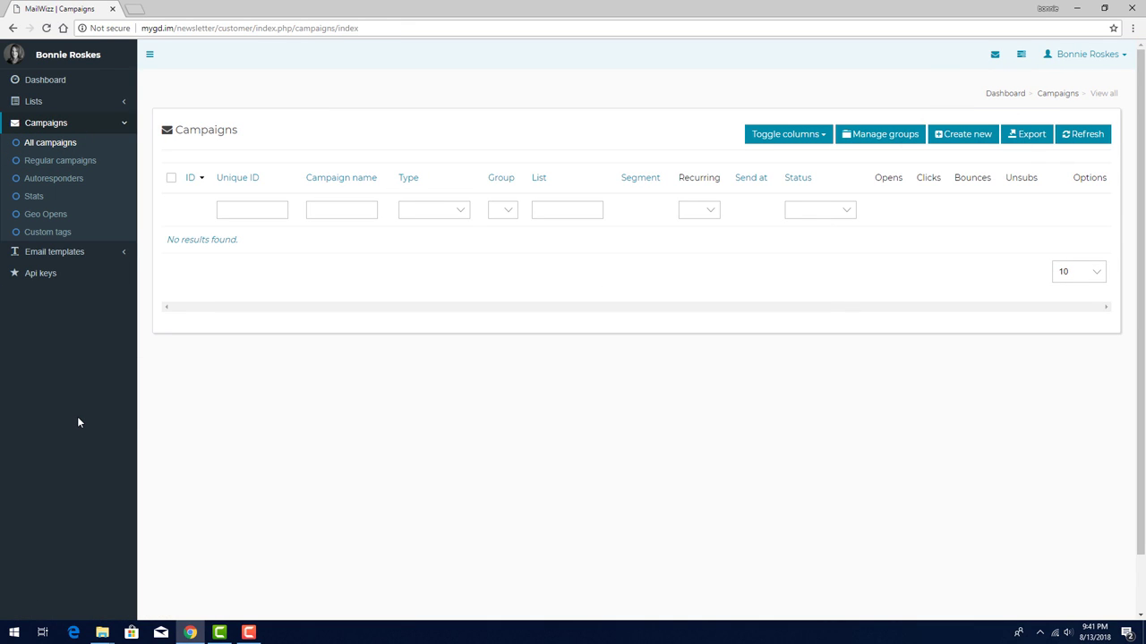
left_click(941, 141)
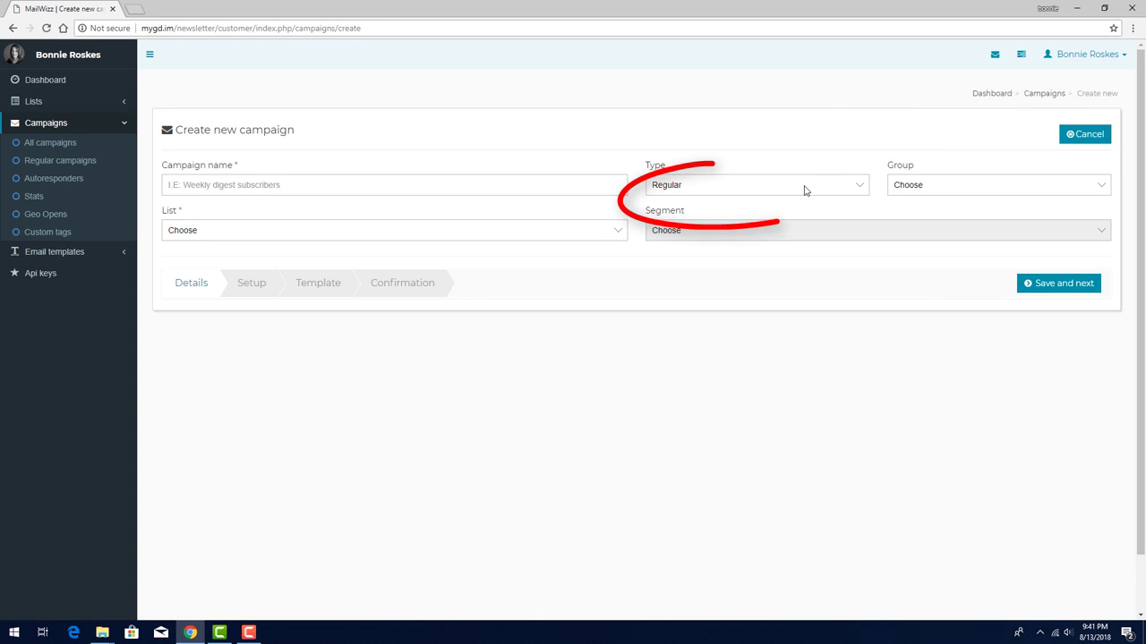
left_click(803, 187)
left_click(764, 204)
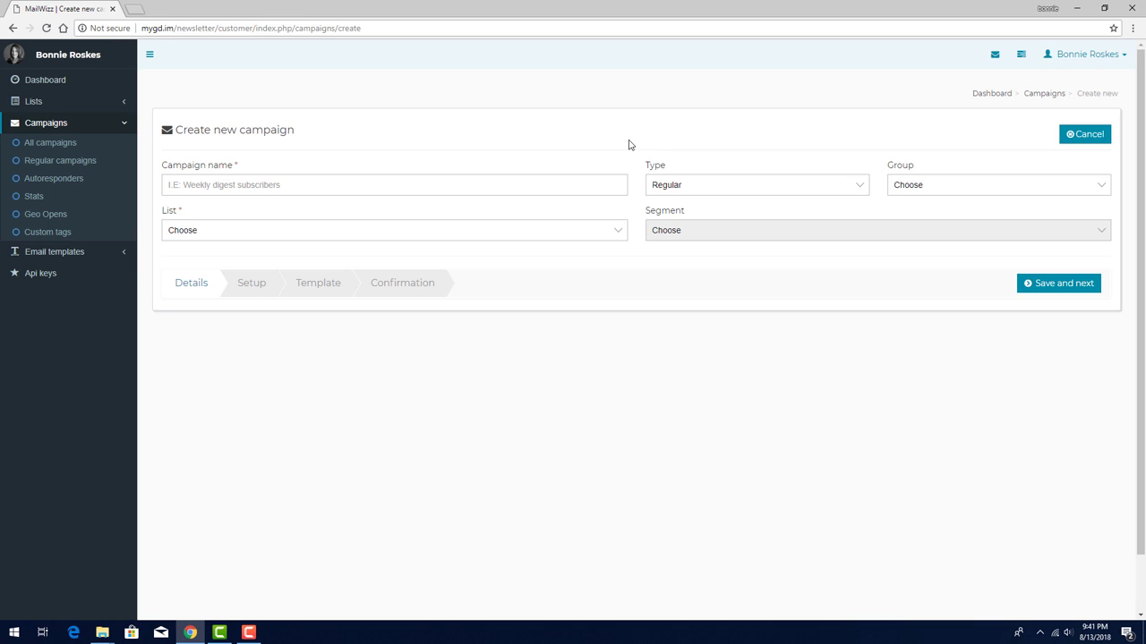
Name the campaign Summer Sale
left_click(570, 182)
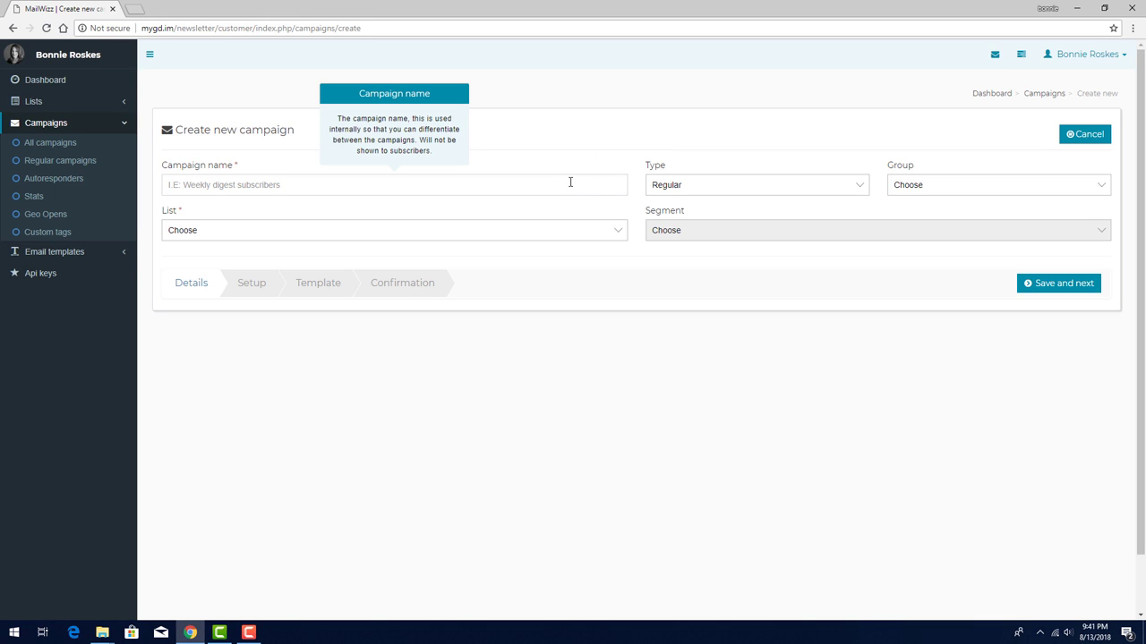
type("Summer Sale")
left_click(561, 142)
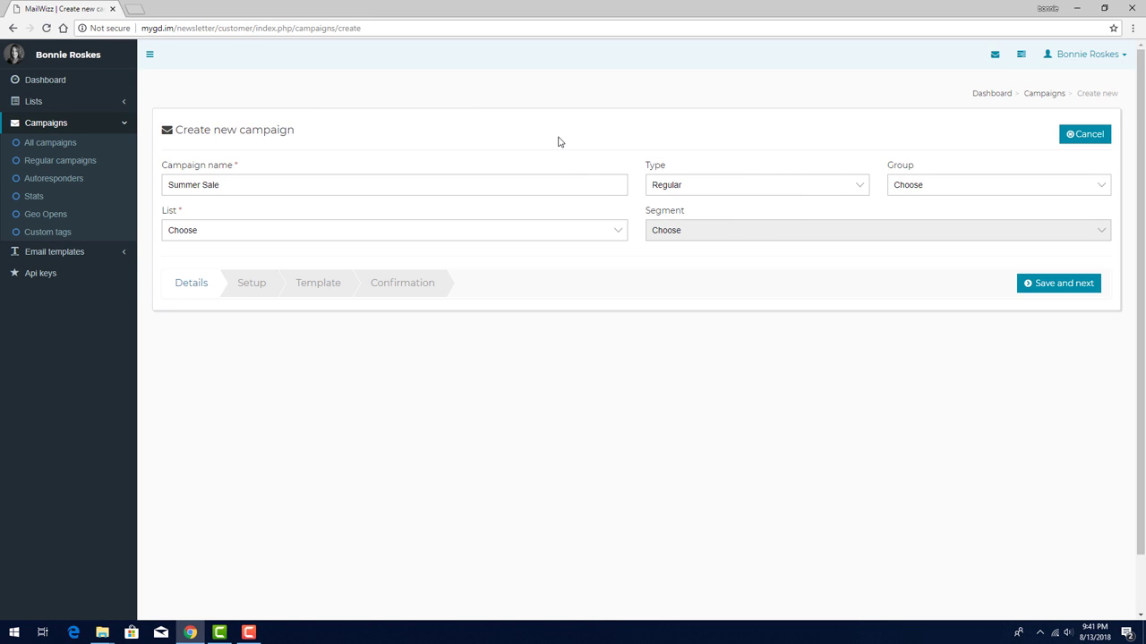
Assign the Purchasers list to the campaign and save its details to continue to the setup stage
left_click(362, 231)
left_click(345, 258)
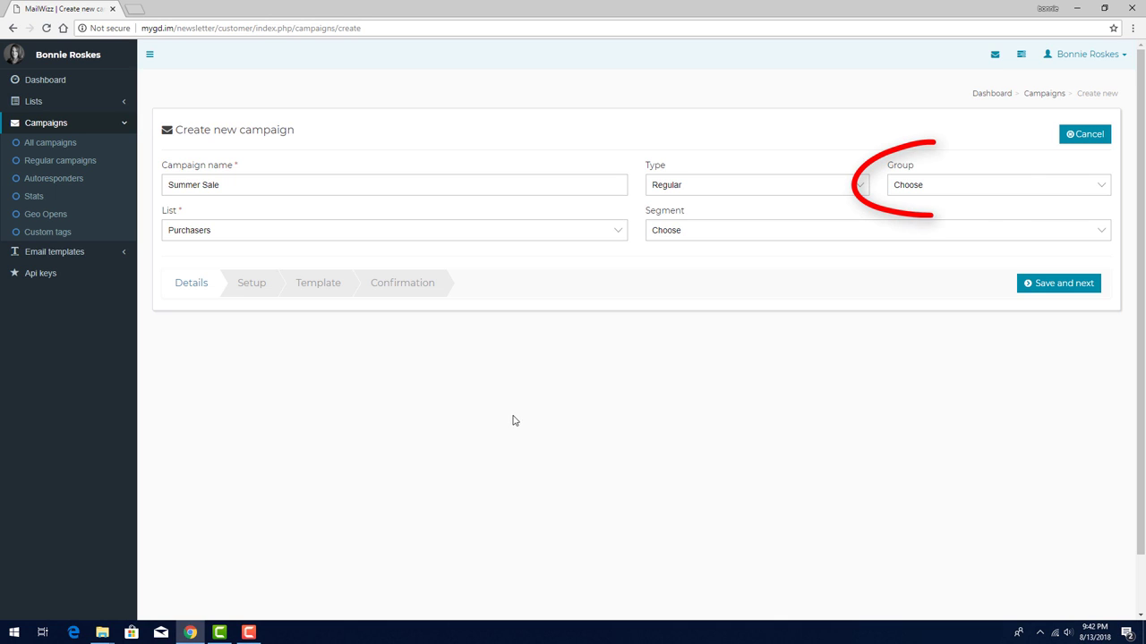
left_click(1031, 286)
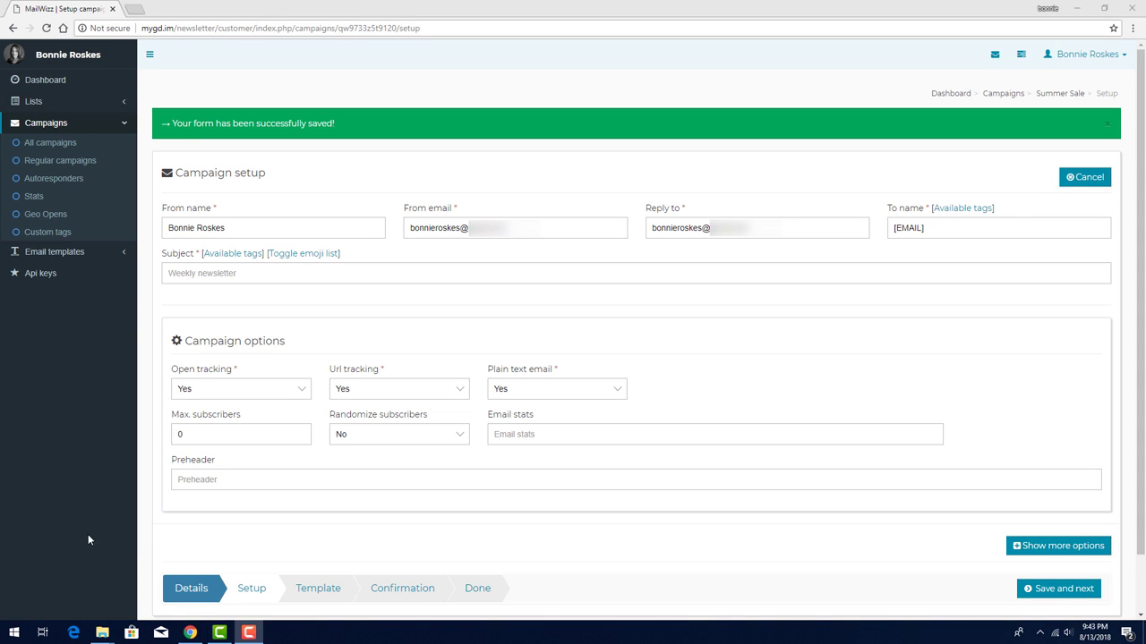
Reopen the Summer Sale draft from the list of regular campaigns
left_click(34, 145)
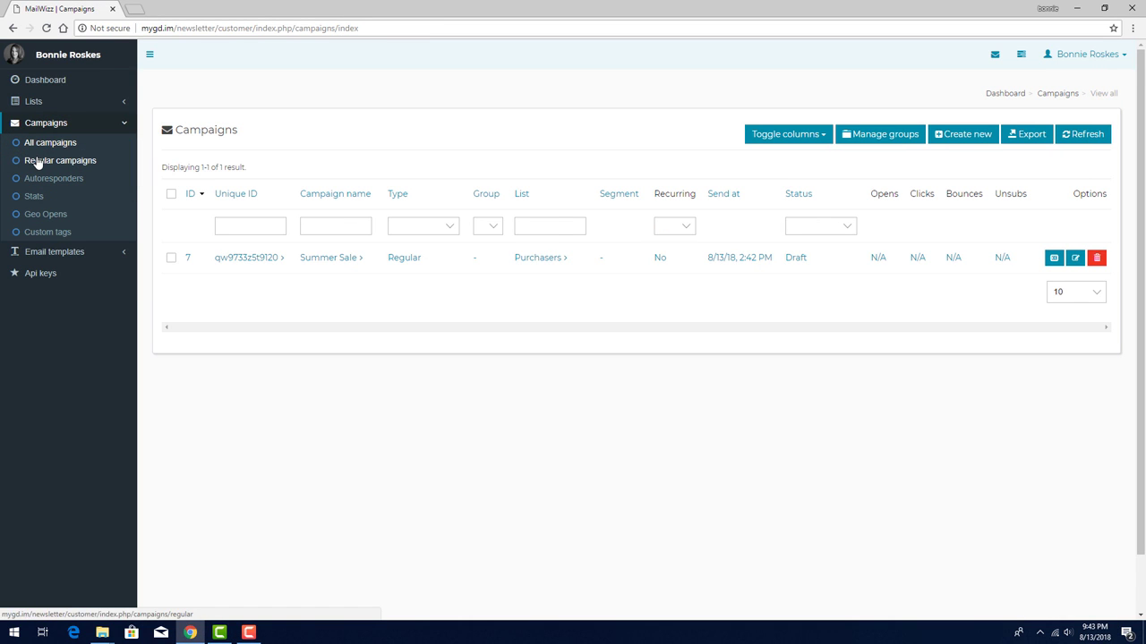
left_click(38, 162)
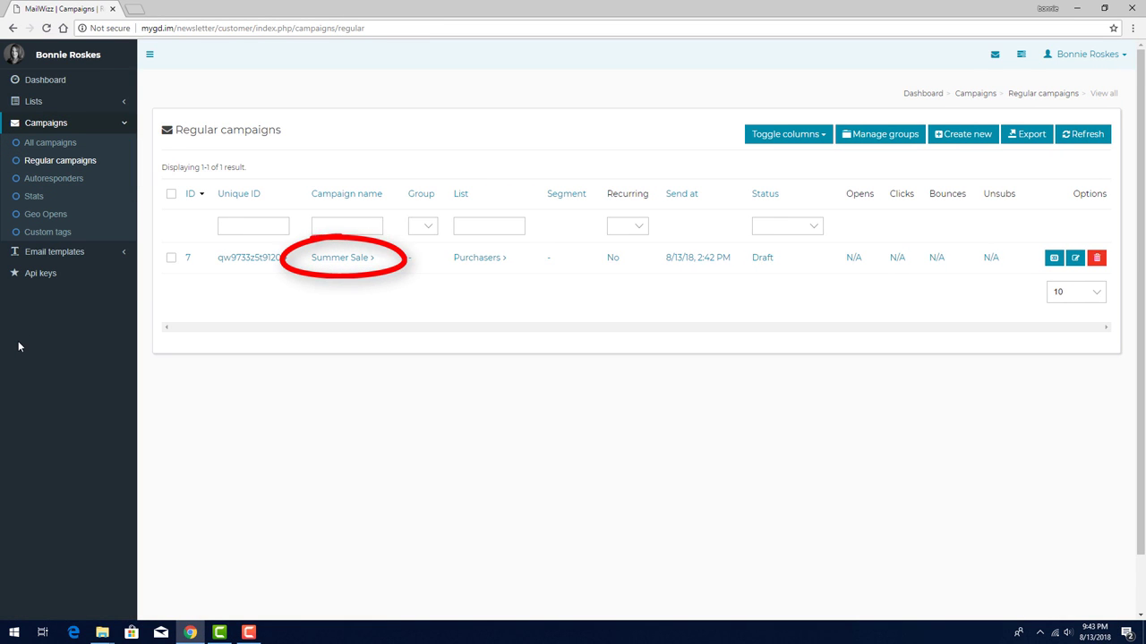
left_click(340, 257)
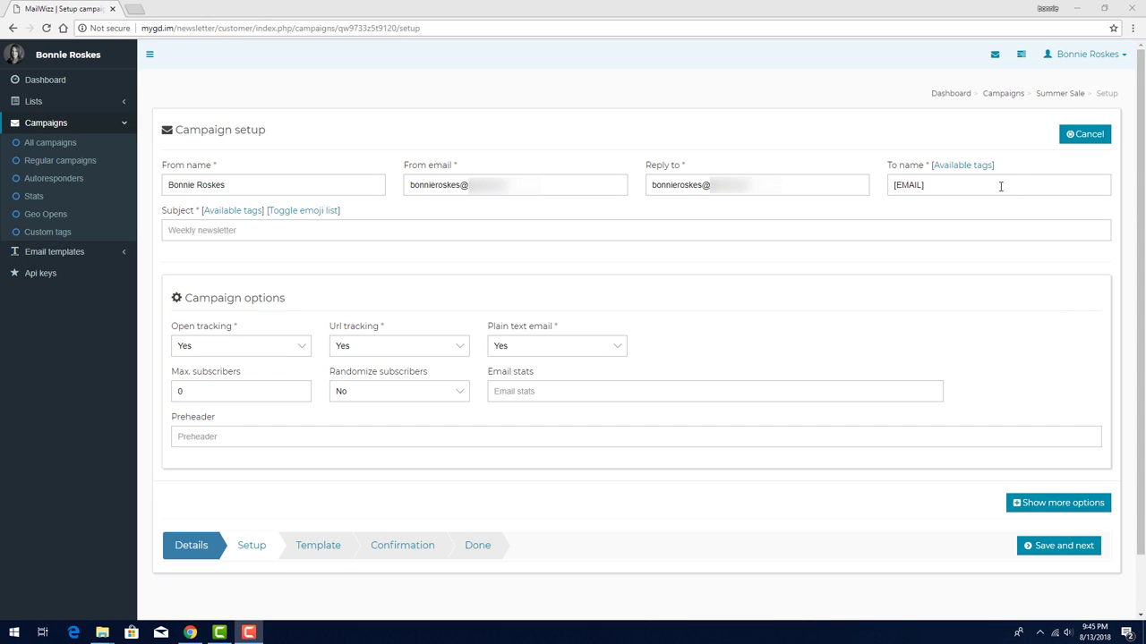
Set the campaign's To name to "Valued Customer"
left_click_drag(1000, 184, 887, 185)
type("Valued ")
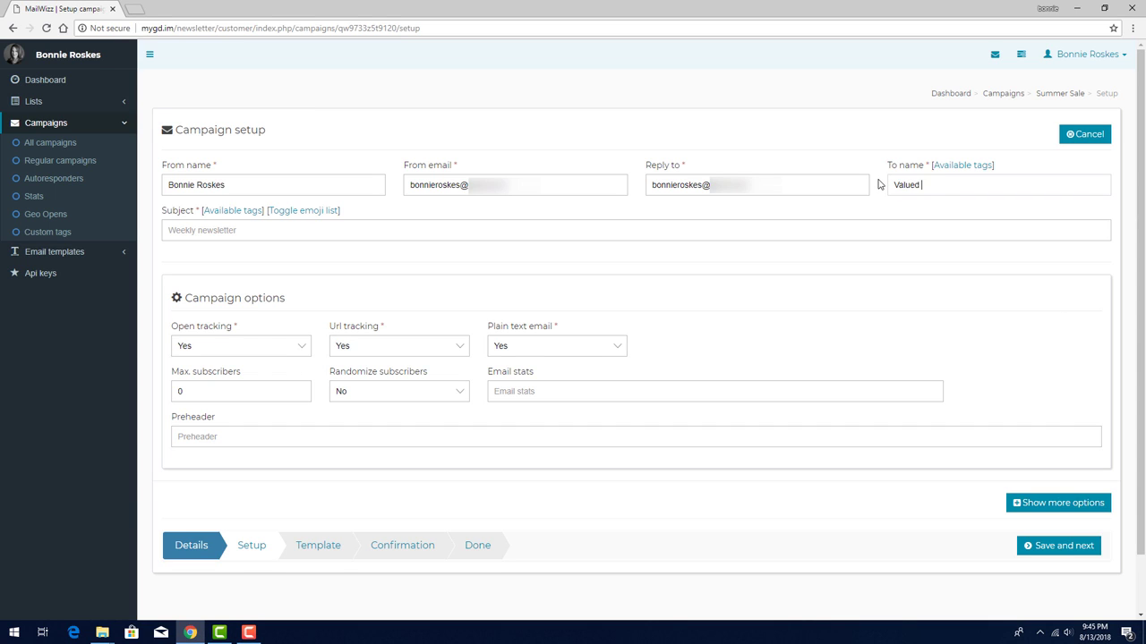
type("Customer")
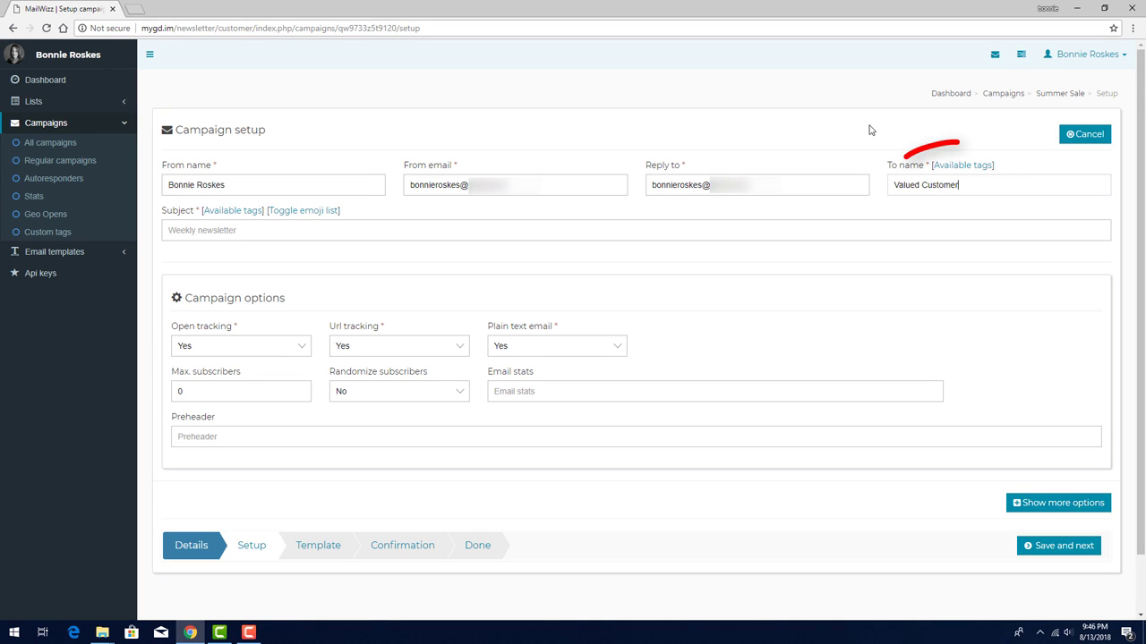
Look through the available tags and replace the To name with a copied [FNAME] tag
left_click(959, 167)
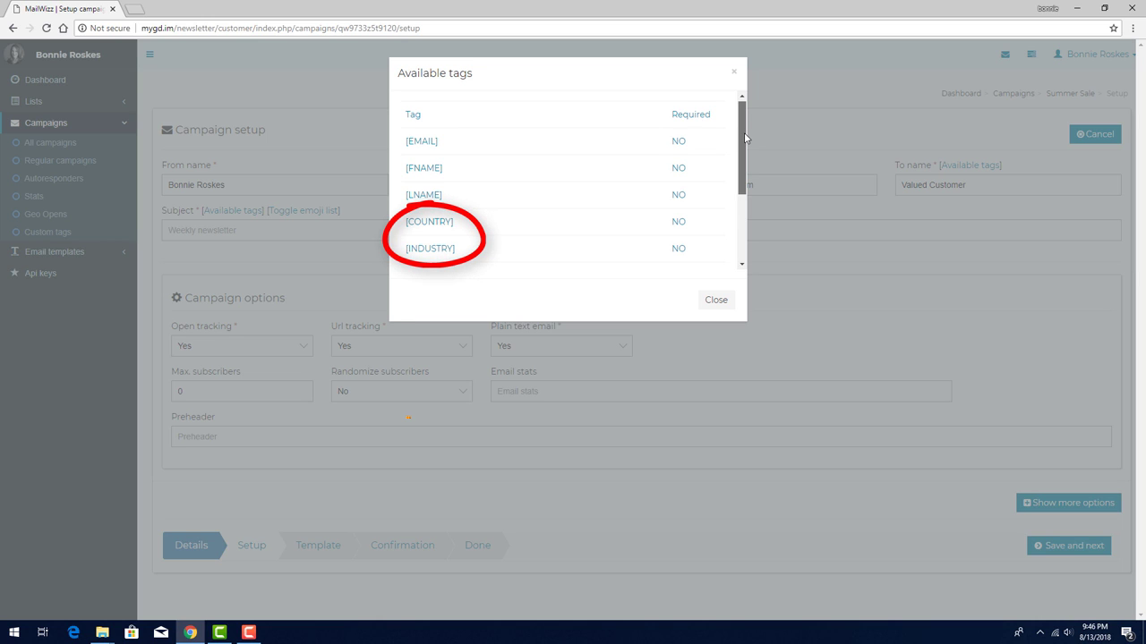
left_click_drag(743, 132, 751, 220)
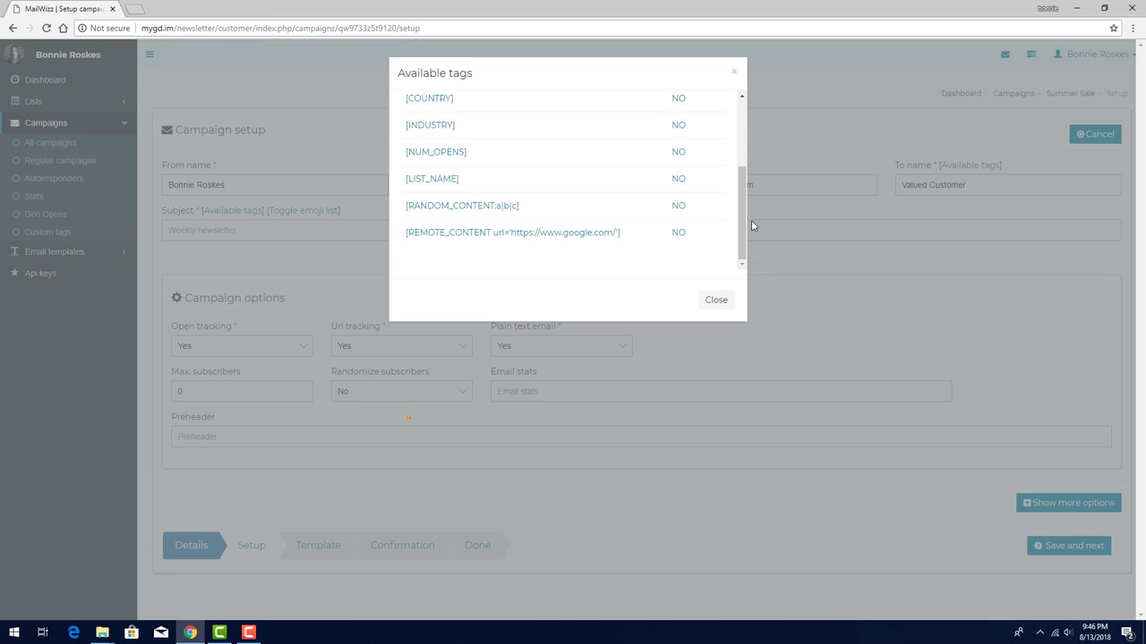
left_click_drag(751, 221, 614, 128)
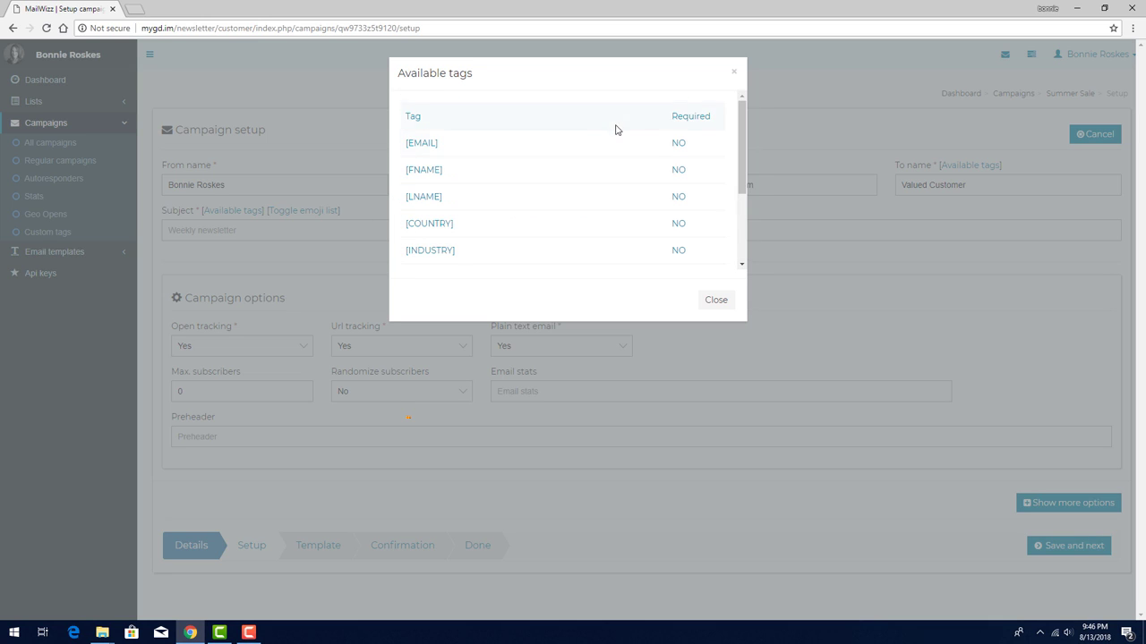
left_click_drag(444, 170, 406, 173)
key("ctrl+c")
left_click(716, 300)
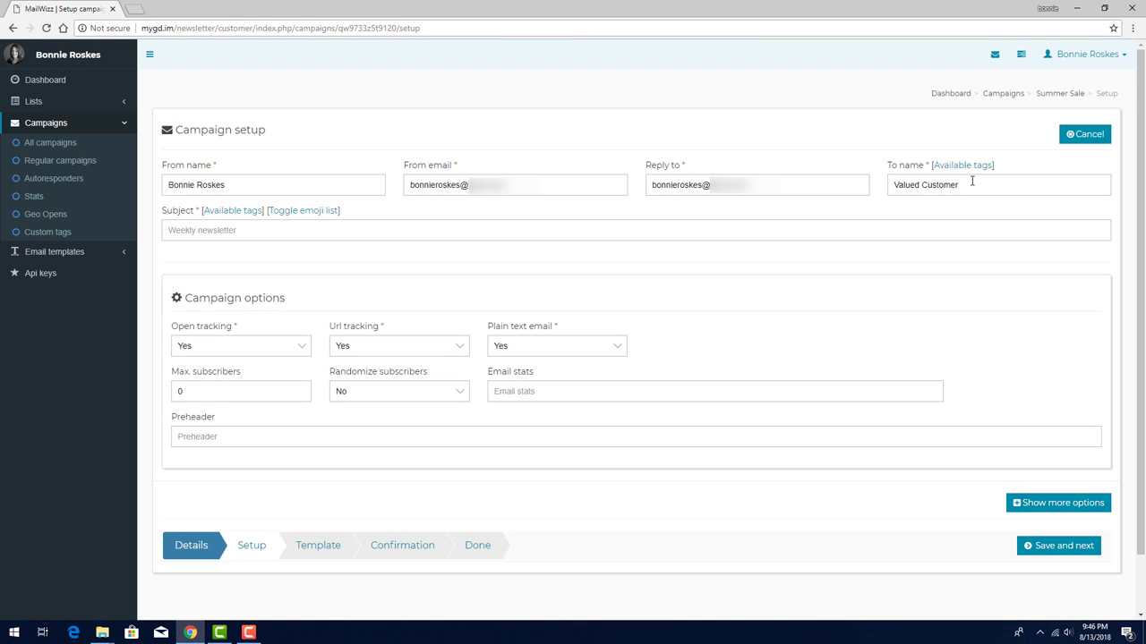
left_click_drag(972, 183, 879, 188)
key("ctrl+v")
Copy the [LNAME] tag from the available tags and add it after [FNAME] in the To name
left_click(963, 166)
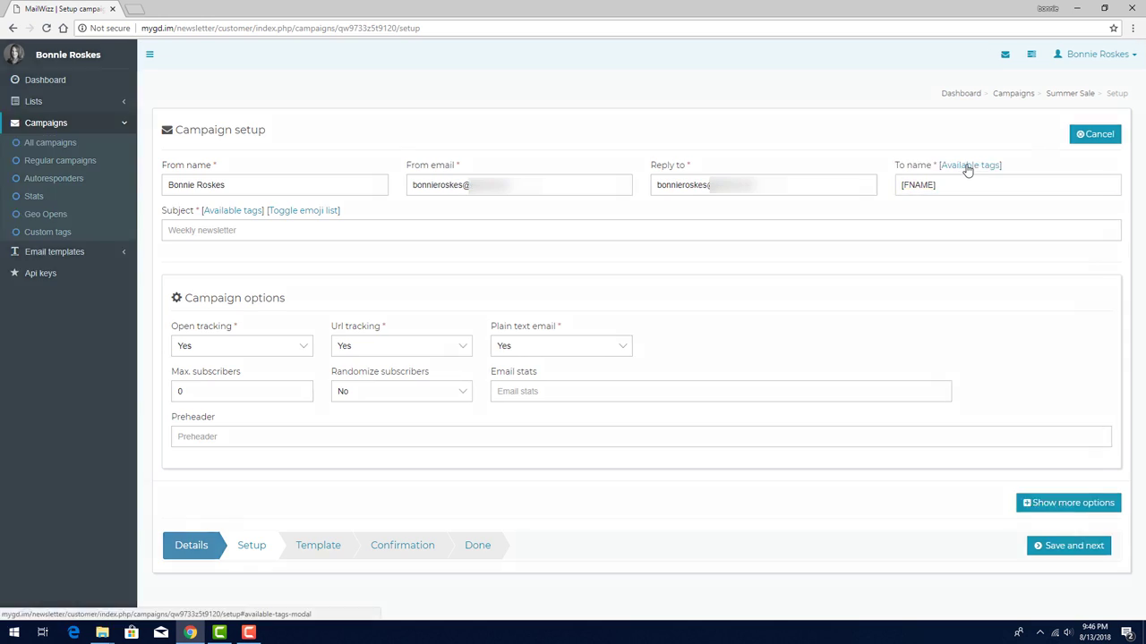
left_click_drag(444, 197, 407, 198)
key("ctrl+c")
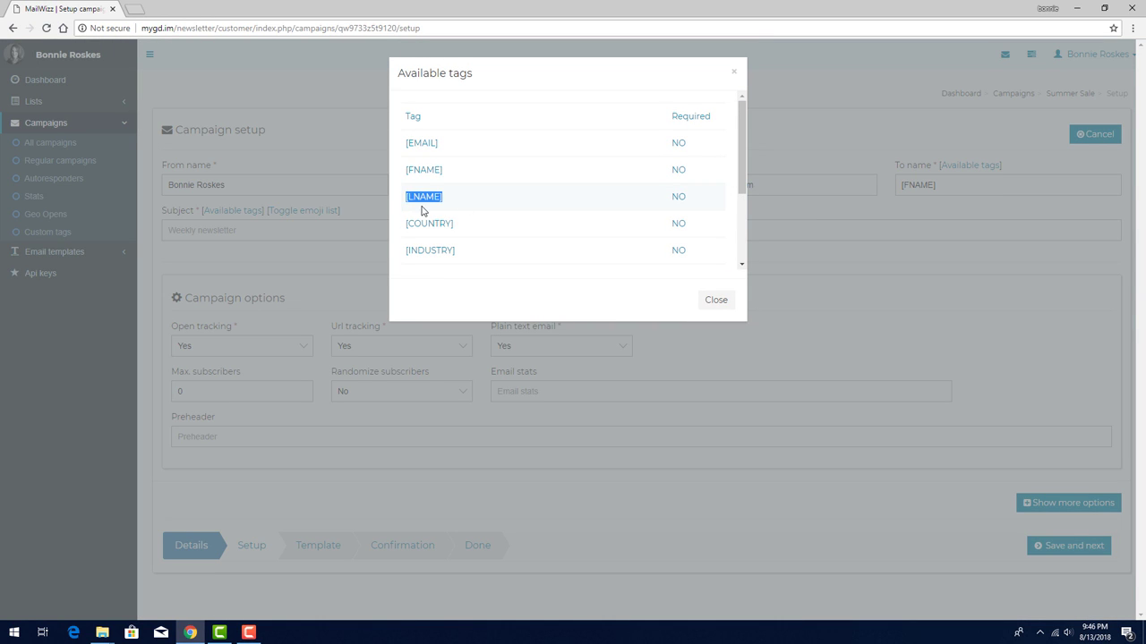
left_click(714, 300)
left_click(961, 184)
key("ctrl+v")
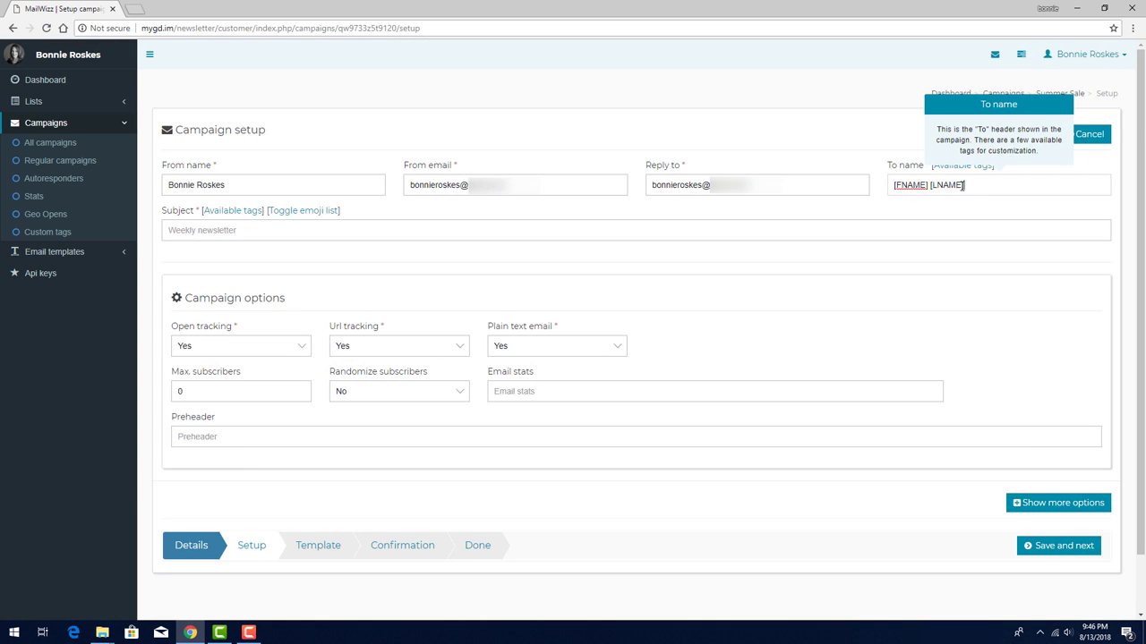
type("`")
left_click(1073, 213)
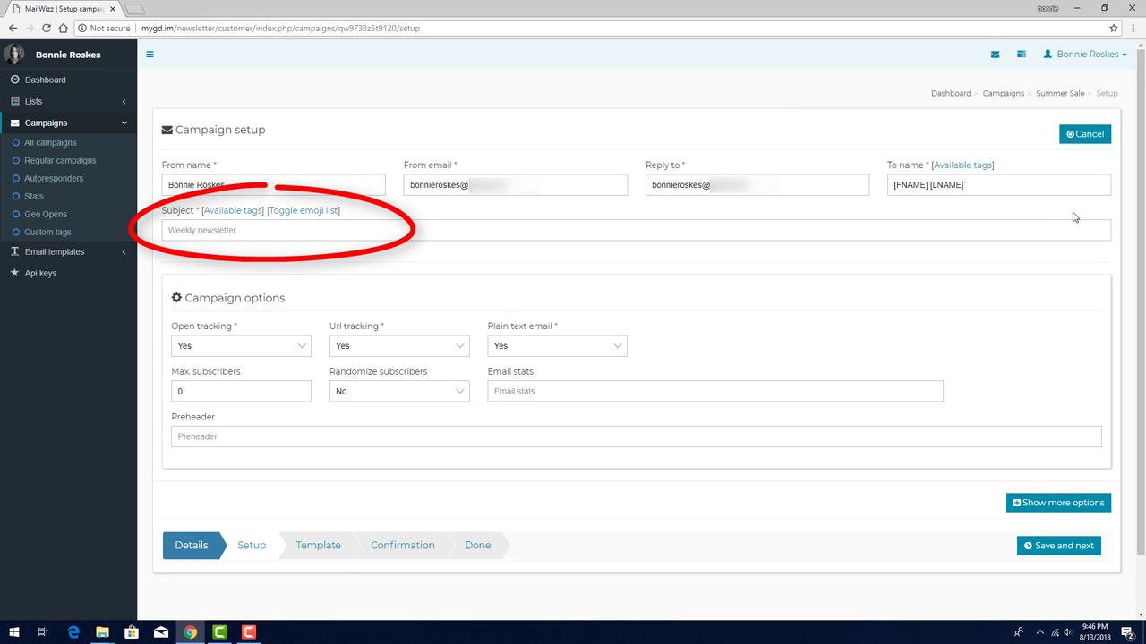
Enter the subject "All books 50% off!" and replace it with "Special offer just for [LIST_NAME] subscribers!"
left_click(336, 231)
type("All books 50% off!")
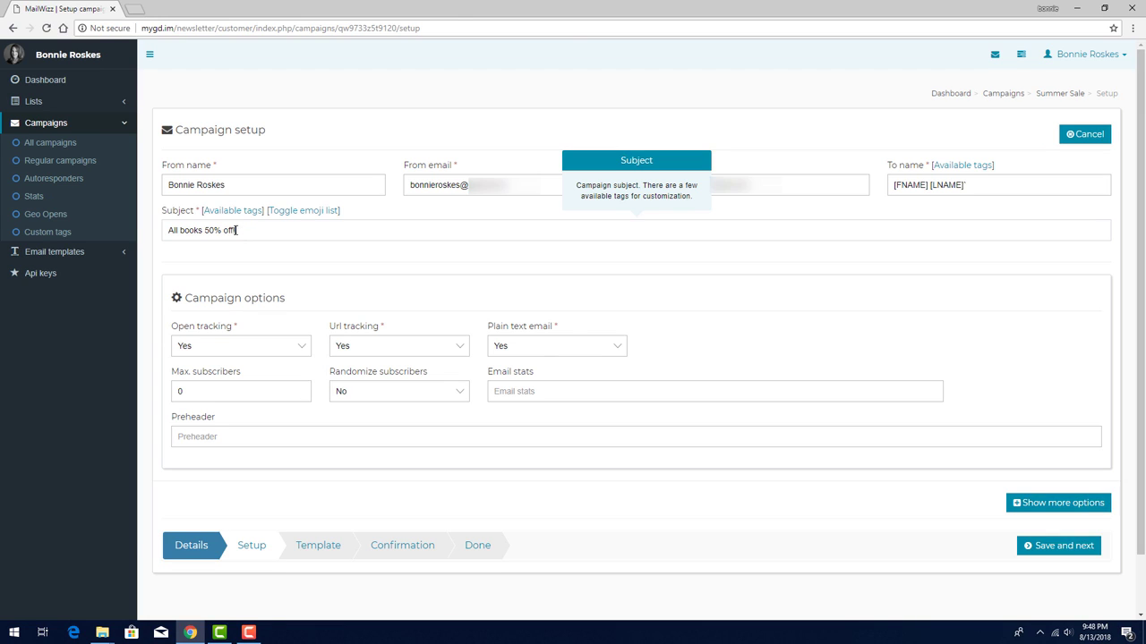
left_click_drag(235, 230, 165, 231)
key("BackSpace")
type("Special offer just")
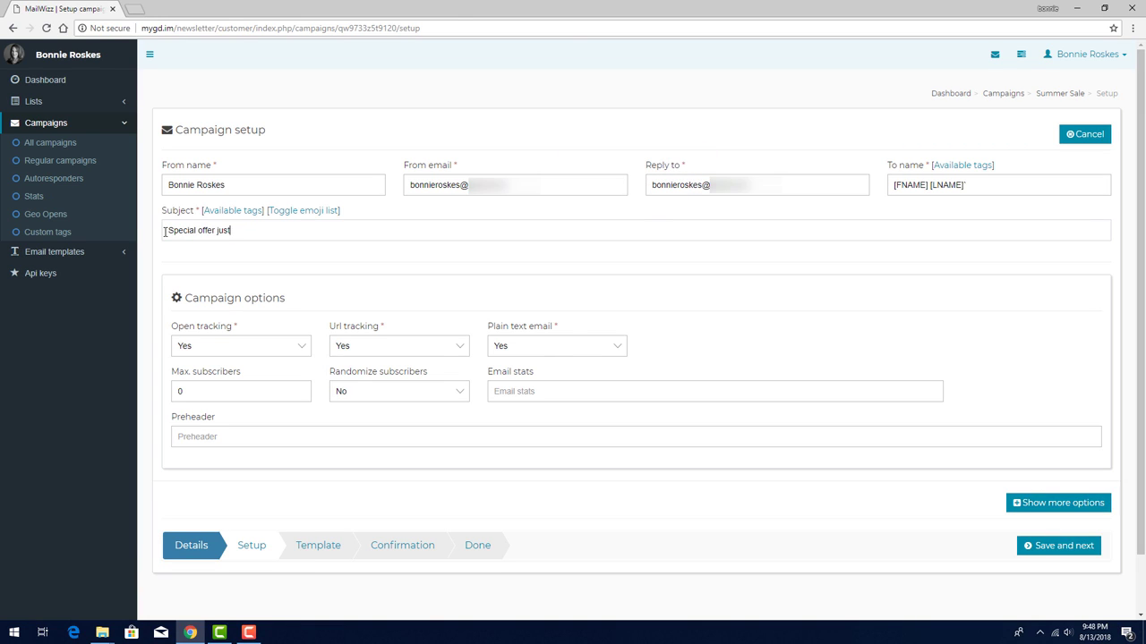
type(" for [LIST_NAME] subscribers!")
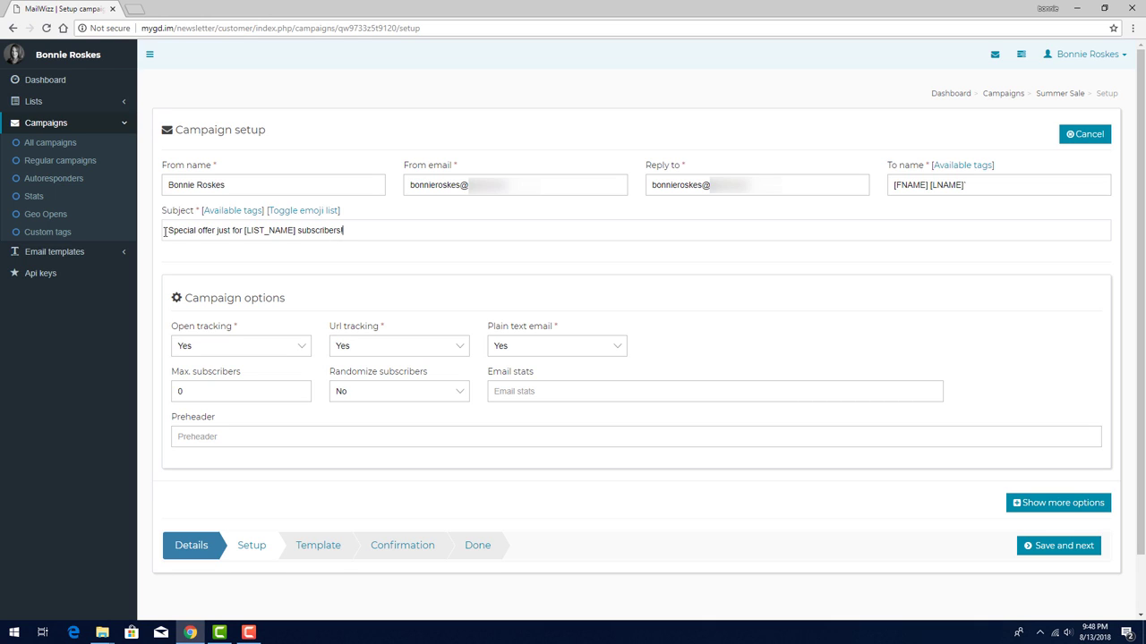
Clear the subject and insert the [RANDOM_CONTENT:a|b|c] tag copied from the available tags
key("ctrl+a")
key("BackSpace")
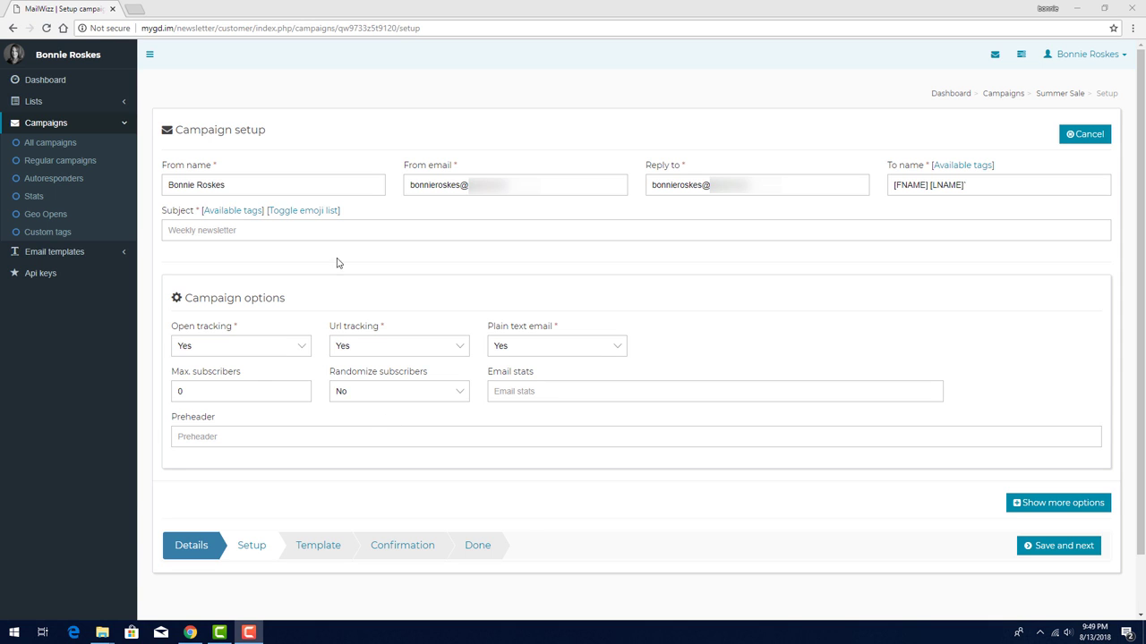
left_click(234, 211)
scroll(493, 226, "down", 1)
left_click_drag(405, 217, 529, 215)
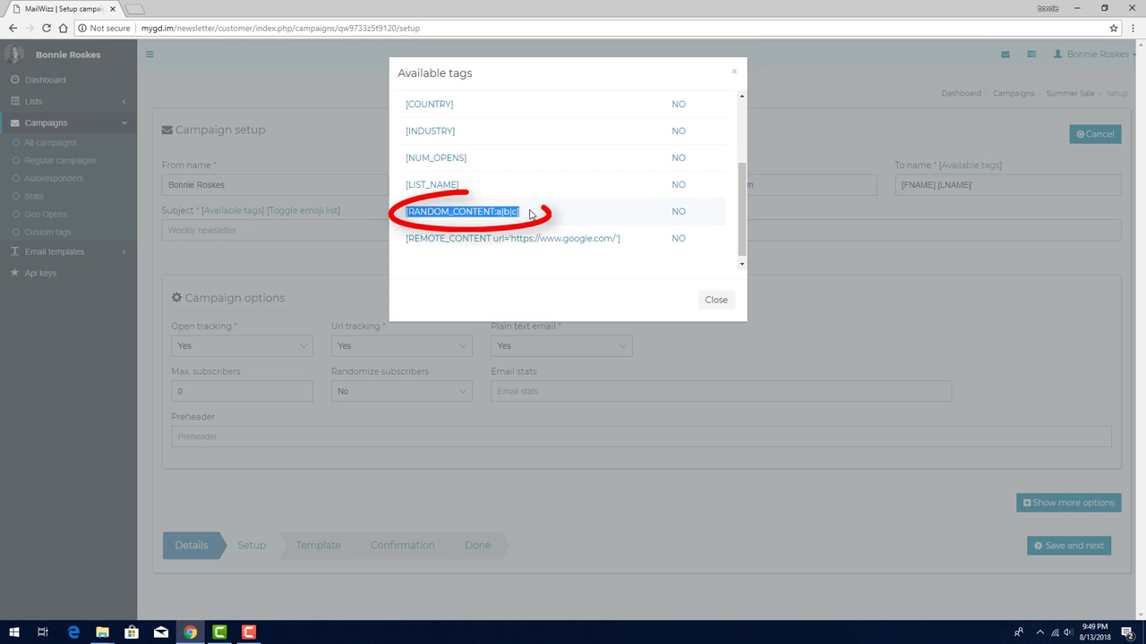
key("ctrl+c")
left_click(723, 299)
left_click(340, 230)
key("ctrl+v")
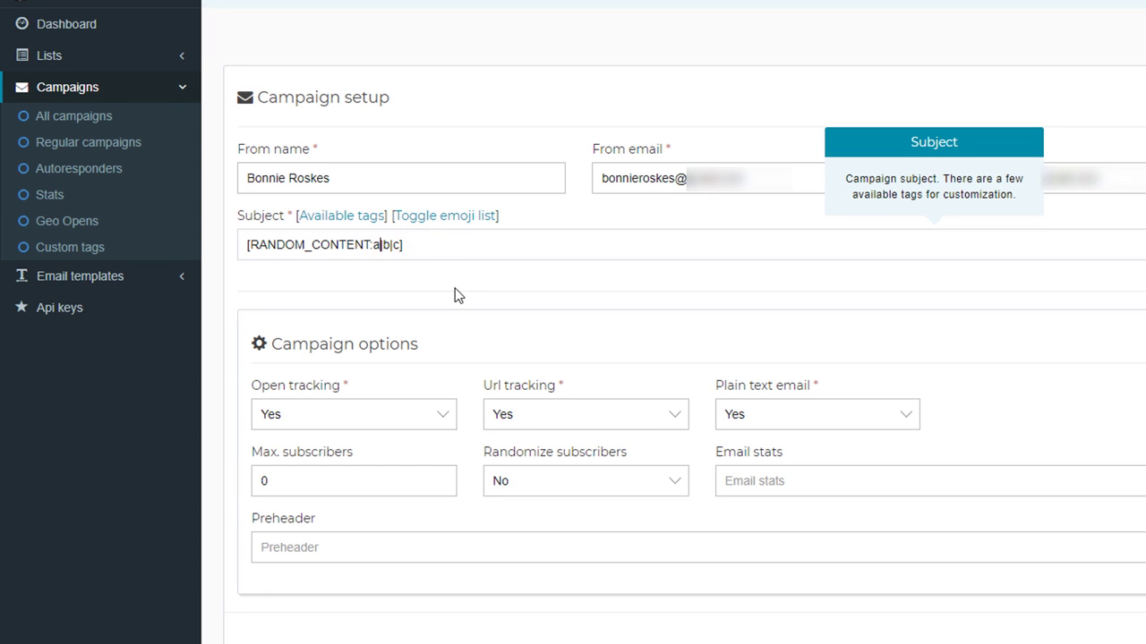
Replace the subject tag's a, b and c placeholders with "We're having a sale!", "Check out what's on sale!" and "Don't miss these offers!"
key("shift+Left")
type("We're having a sale!")
key("Right")
key("shift+Right")
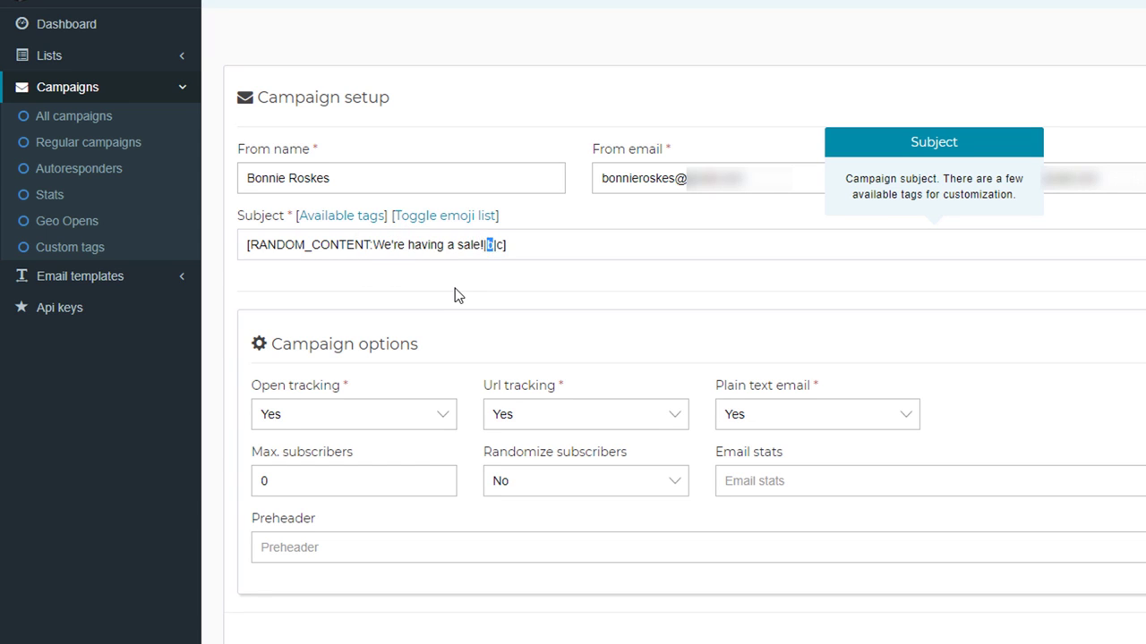
type("Check out what's on sale!")
key("Right")
key("shift+Right")
type("Don't miss these ")
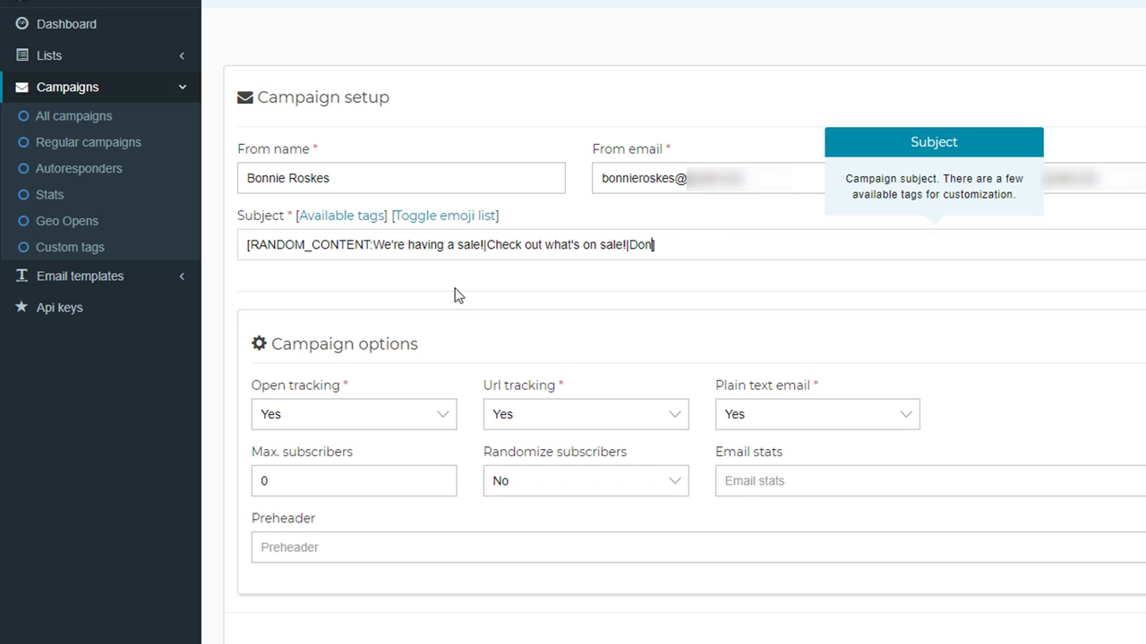
type("offers!")
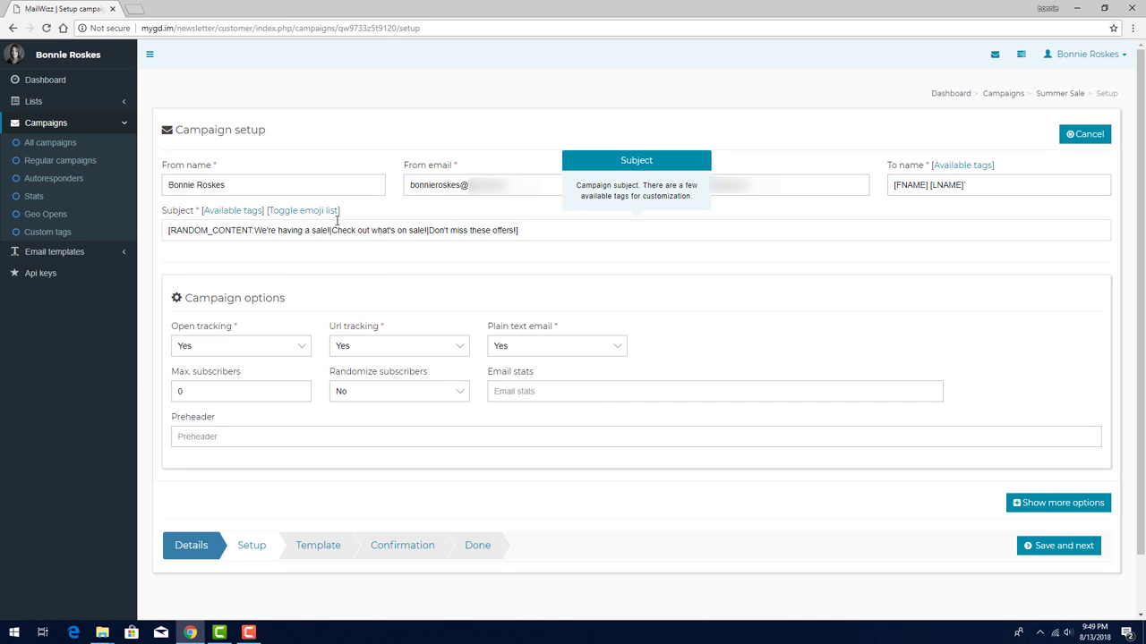
Show the emoji list for the subject and hide it again
left_click(307, 218)
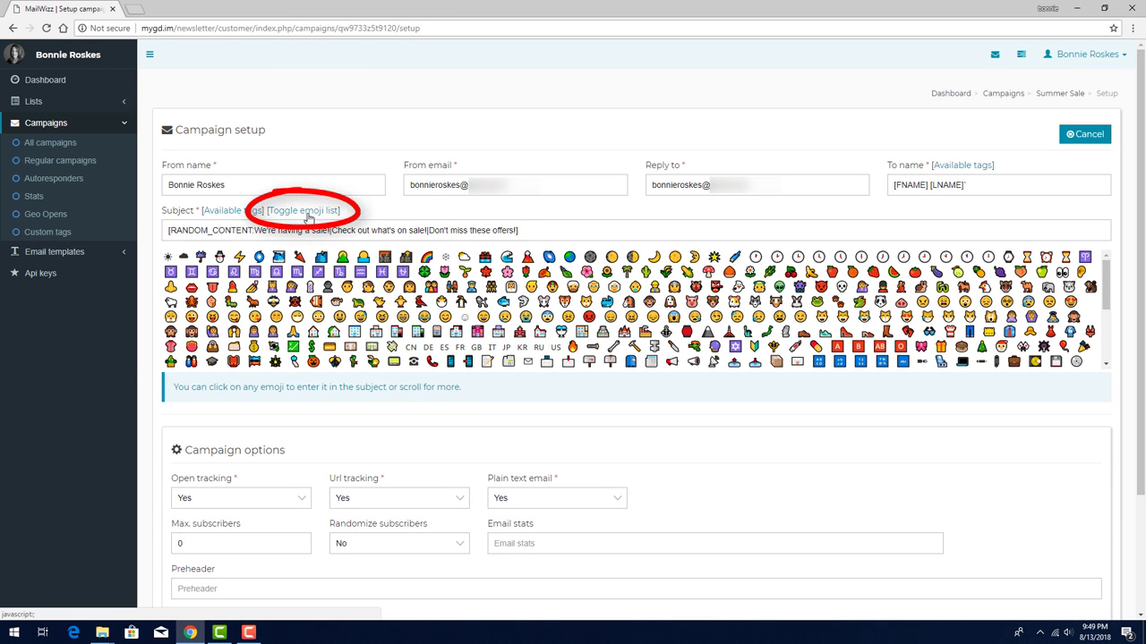
left_click(307, 215)
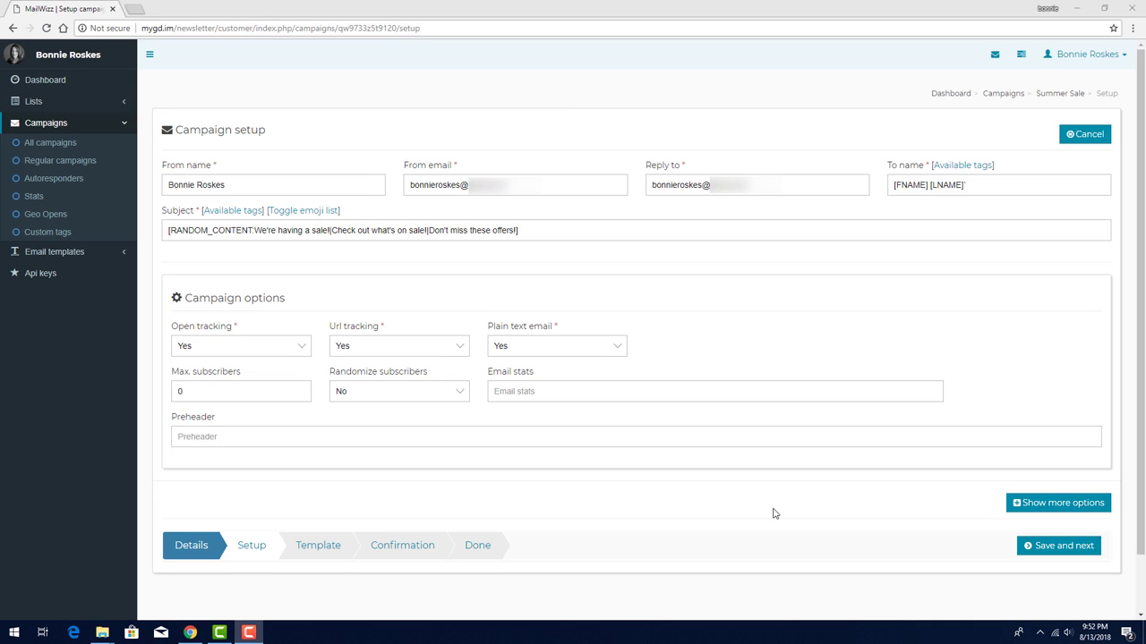
Set the campaign's preheader to "Super Secret Sale, for out best customers only!"
left_click(697, 466)
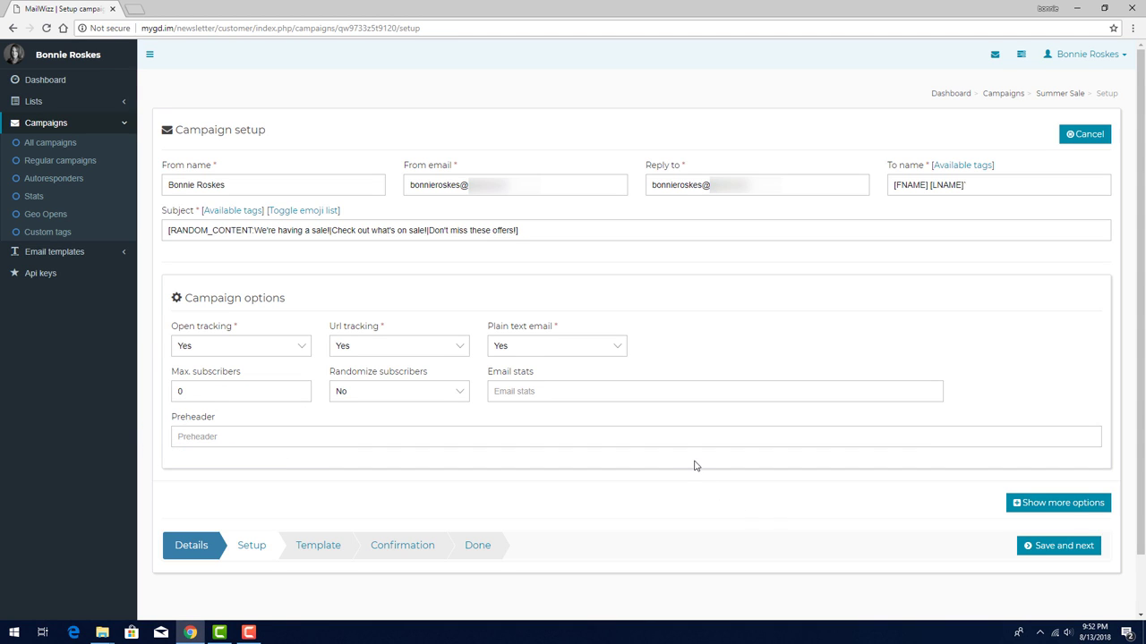
left_click(460, 436)
type("Super Se")
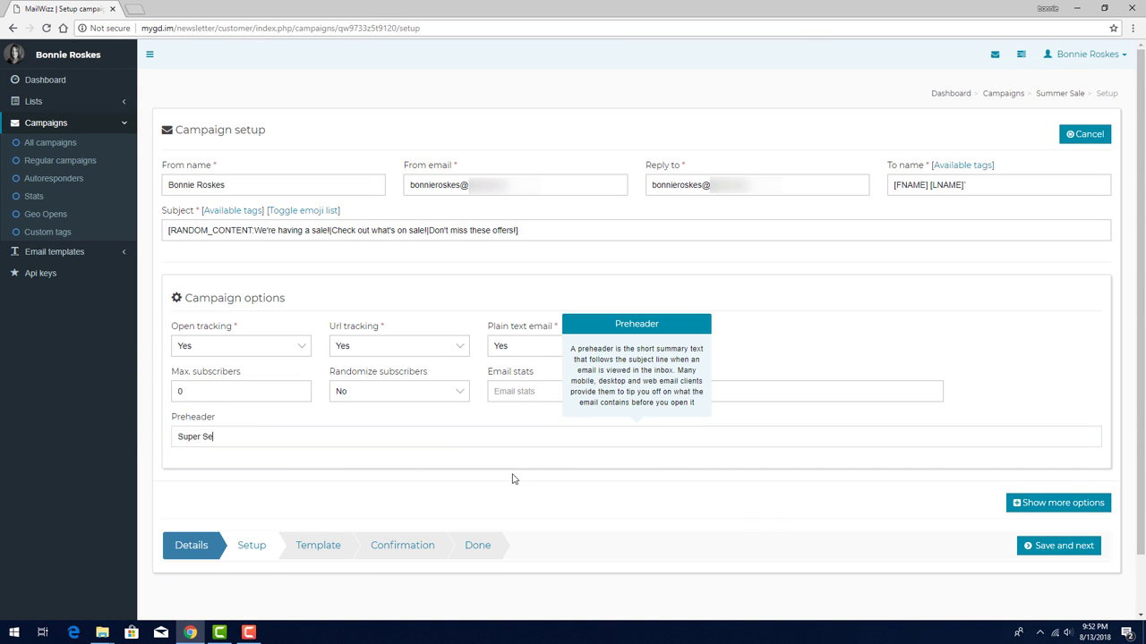
type("cret Sale, for out best customers only!")
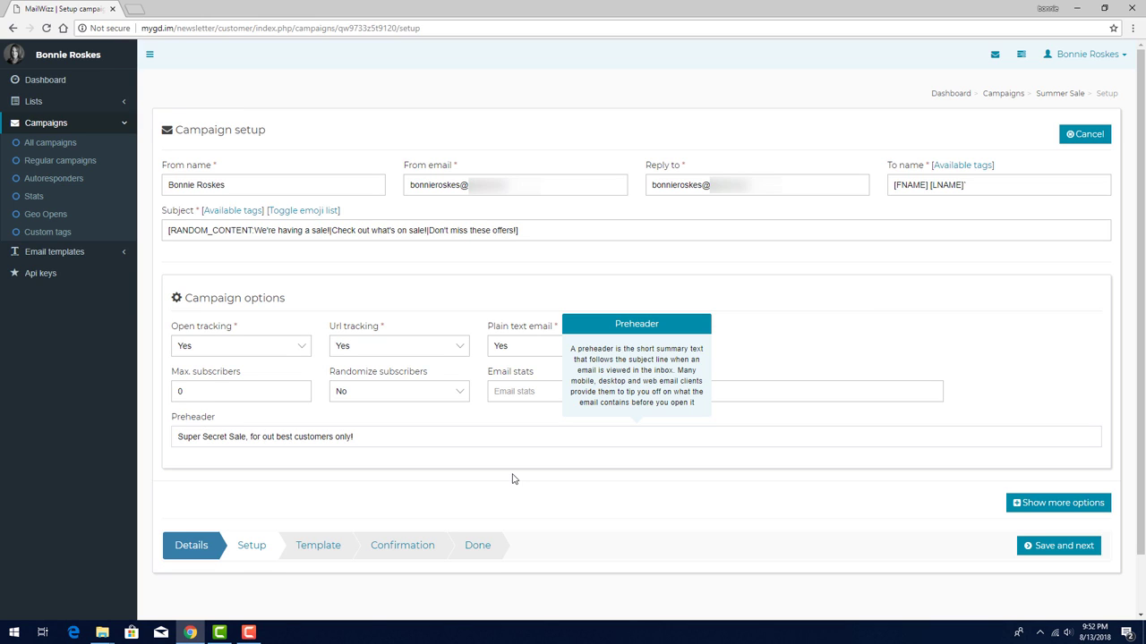
left_click(574, 479)
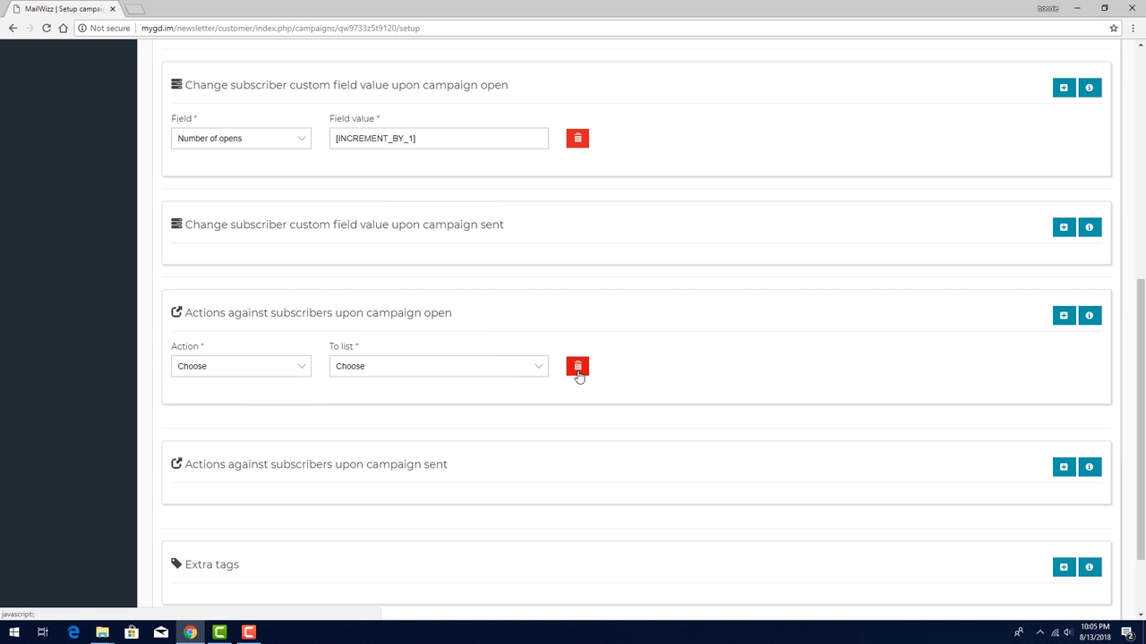
Remove the empty action row for subscribers upon campaign open and save the setup to continue
left_click(577, 368)
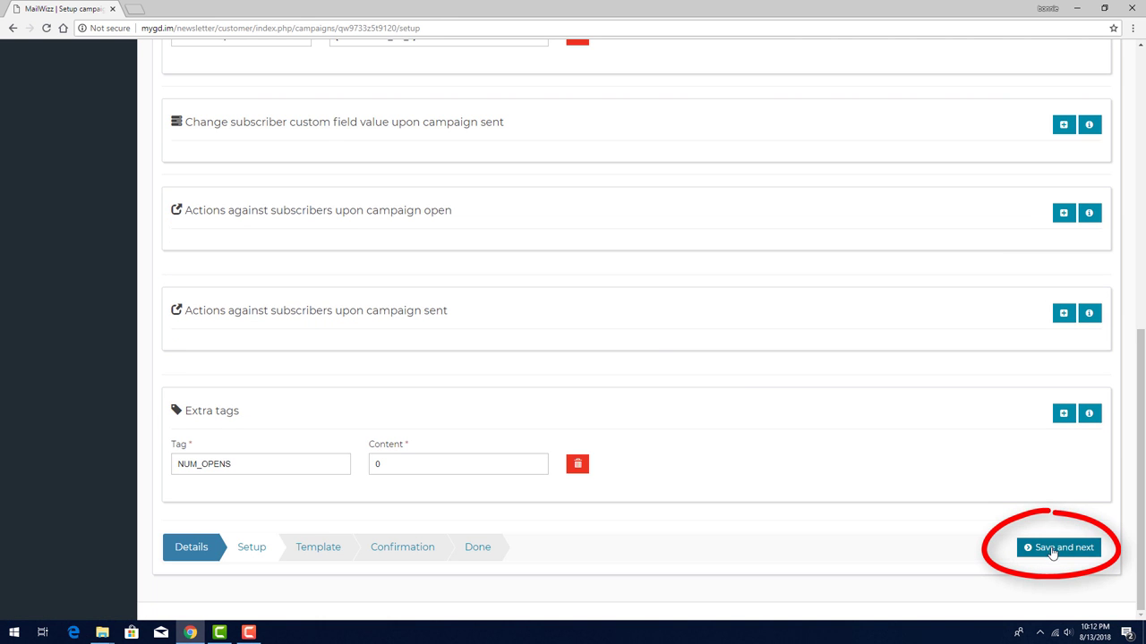
left_click(1056, 547)
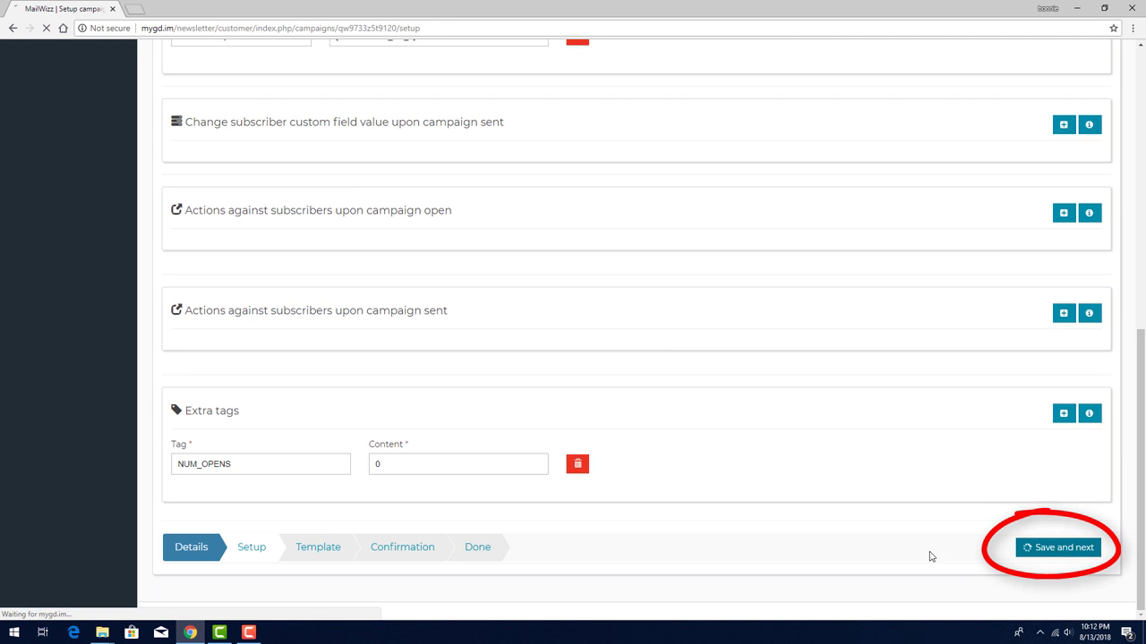